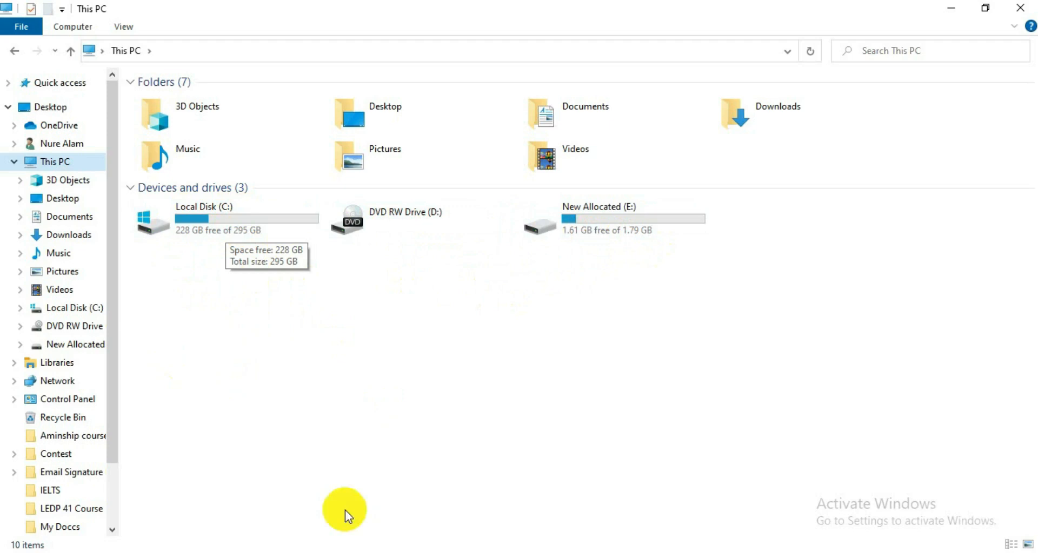
Search Windows for "disk mana" and open the tool for creating and formatting hard disk partitions.
left_click(184, 552)
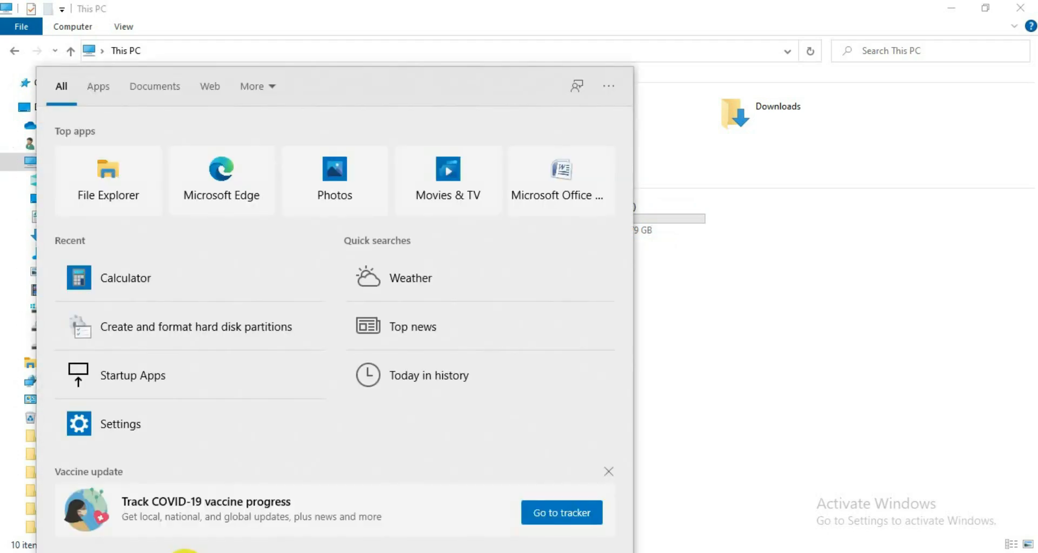
type("dis")
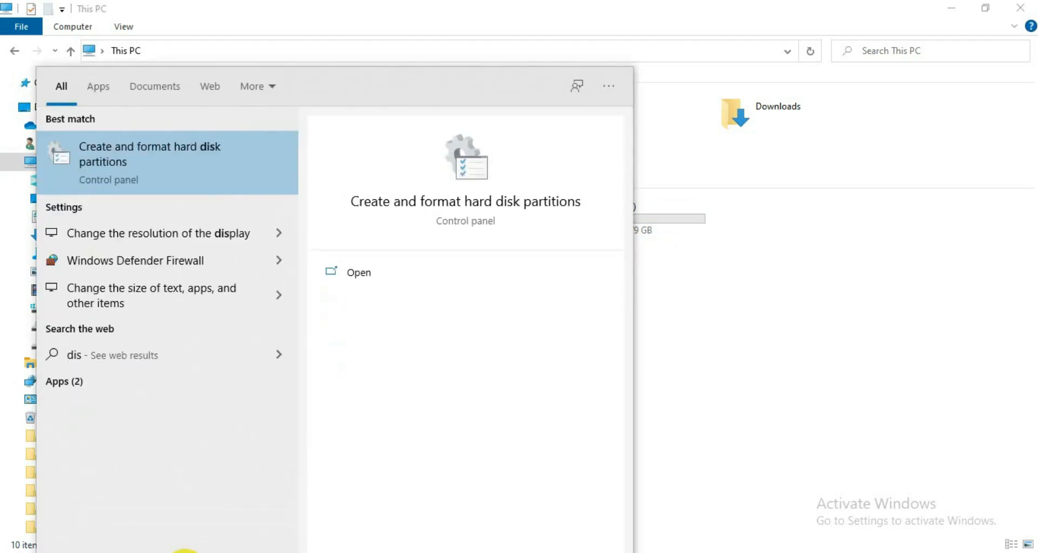
type("k")
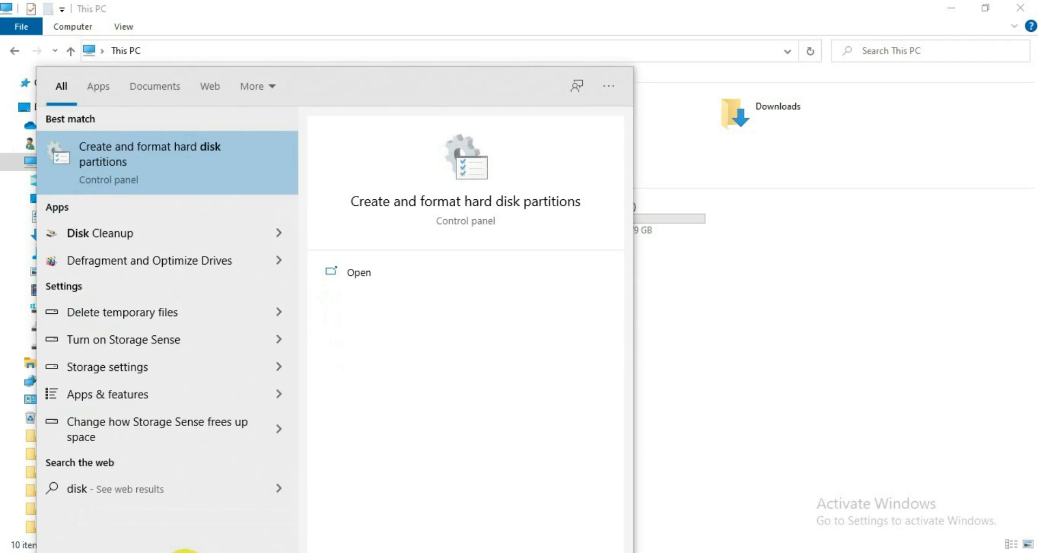
type(" mana")
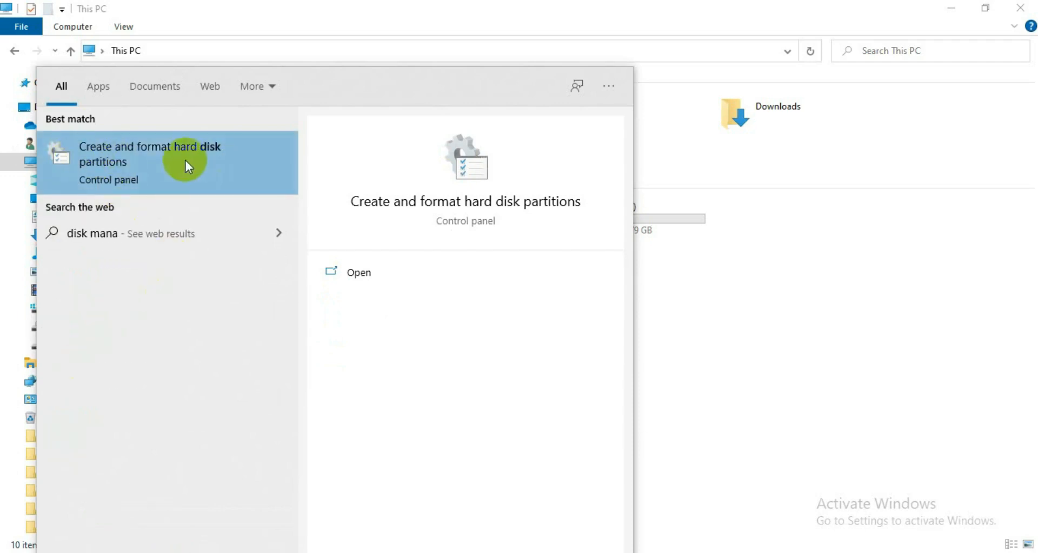
left_click(219, 158)
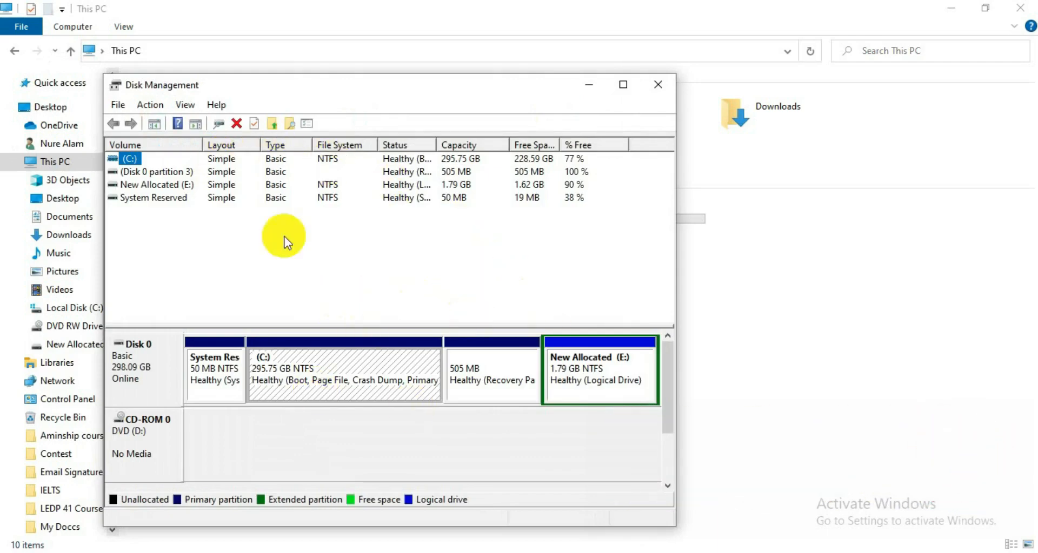
left_click_drag(407, 91, 468, 47)
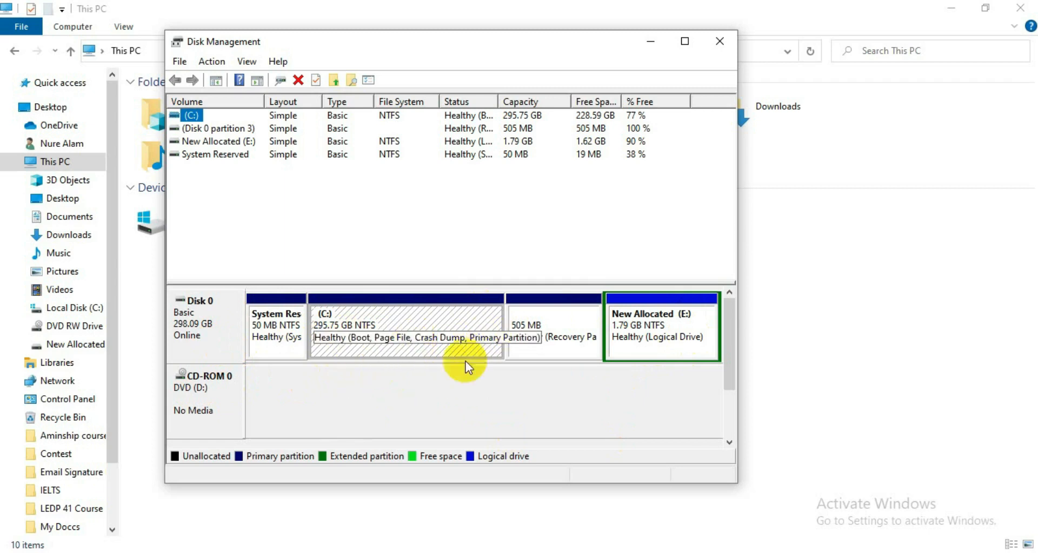
Open the Shrink Volume settings for the C: partition on Disk 0.
right_click(361, 325)
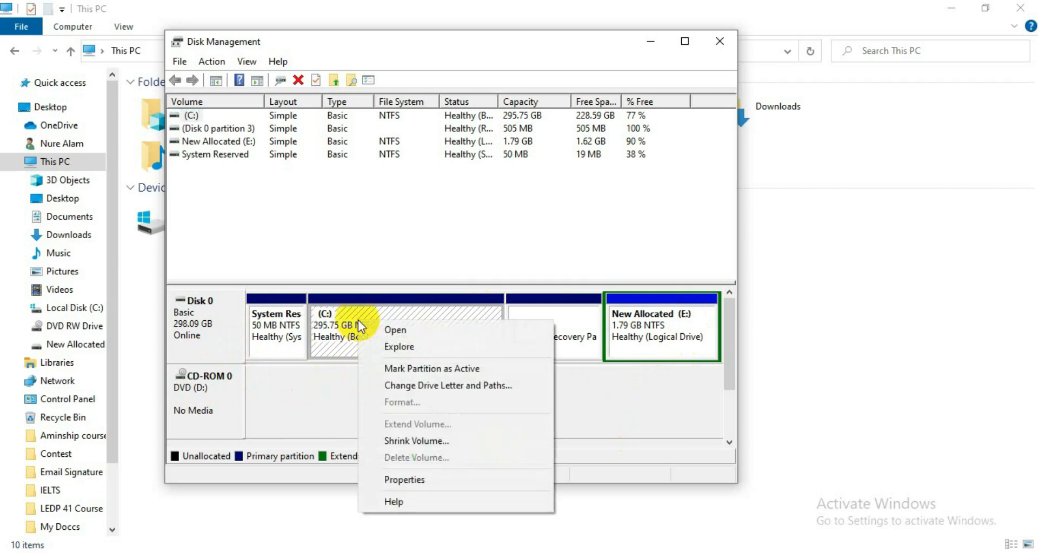
left_click(332, 335)
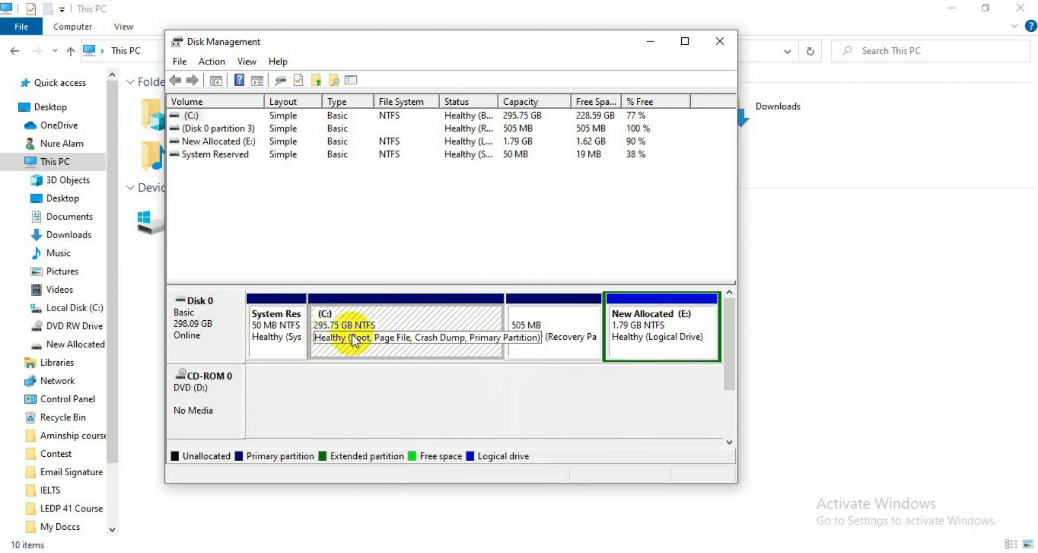
right_click(374, 324)
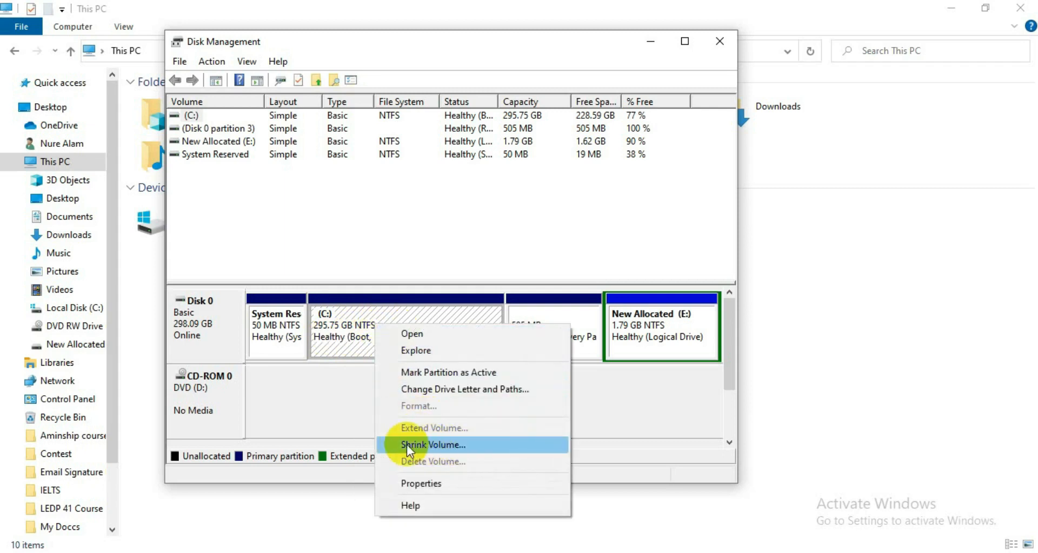
left_click(501, 445)
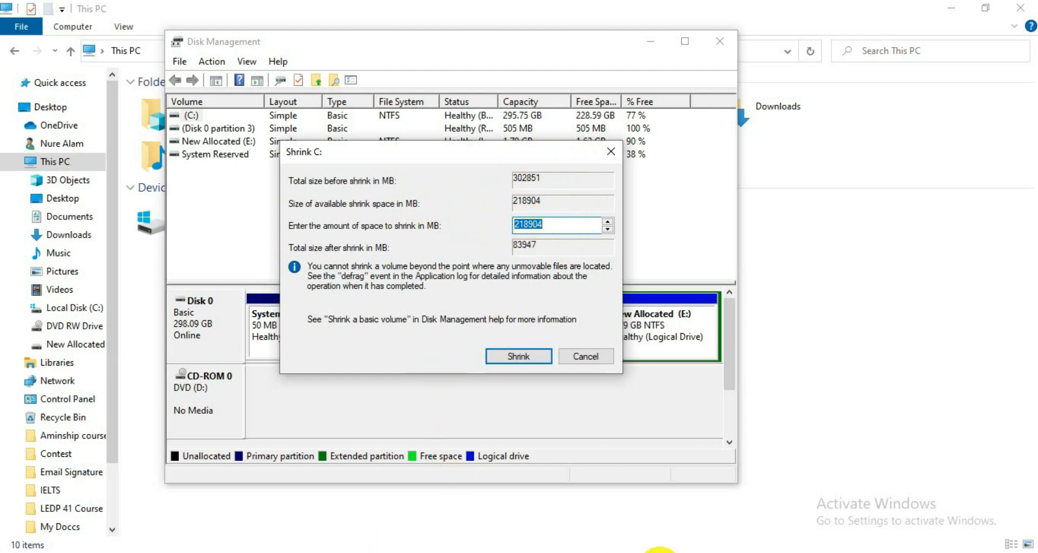
Switch to Calculator and multiply 1024 by 100 to convert 100 GB to megabytes.
left_click(659, 552)
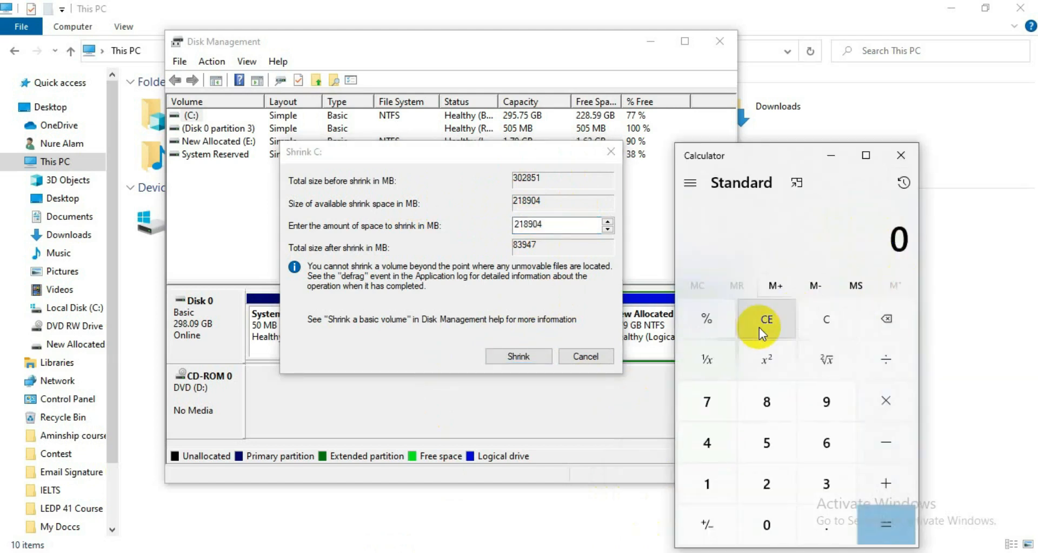
left_click(714, 484)
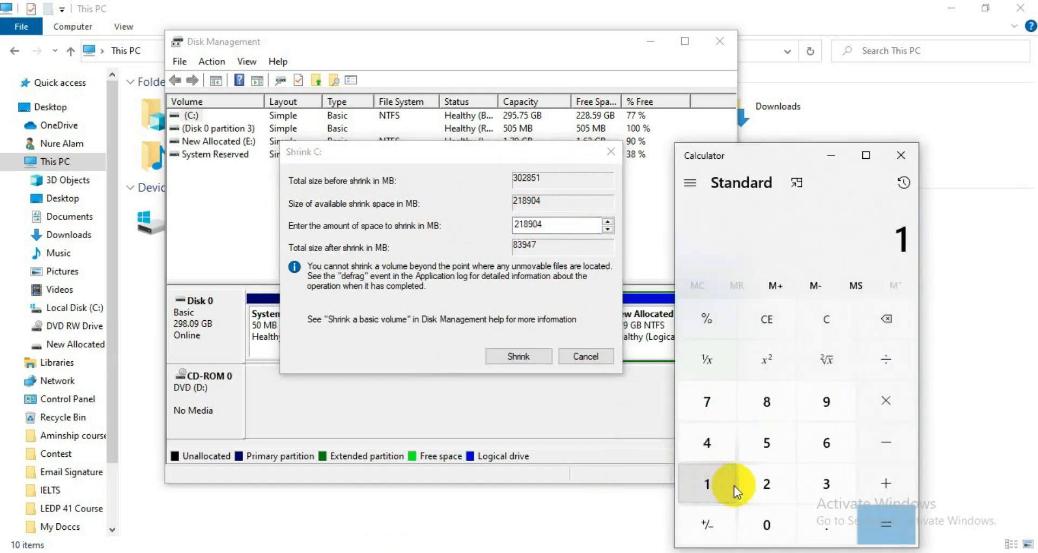
left_click(765, 522)
left_click(778, 479)
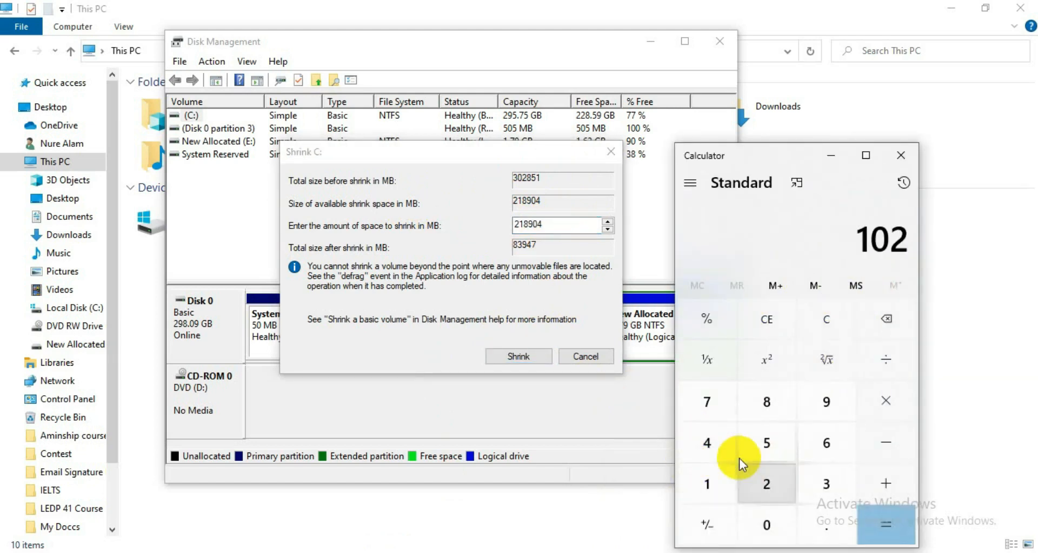
left_click(719, 444)
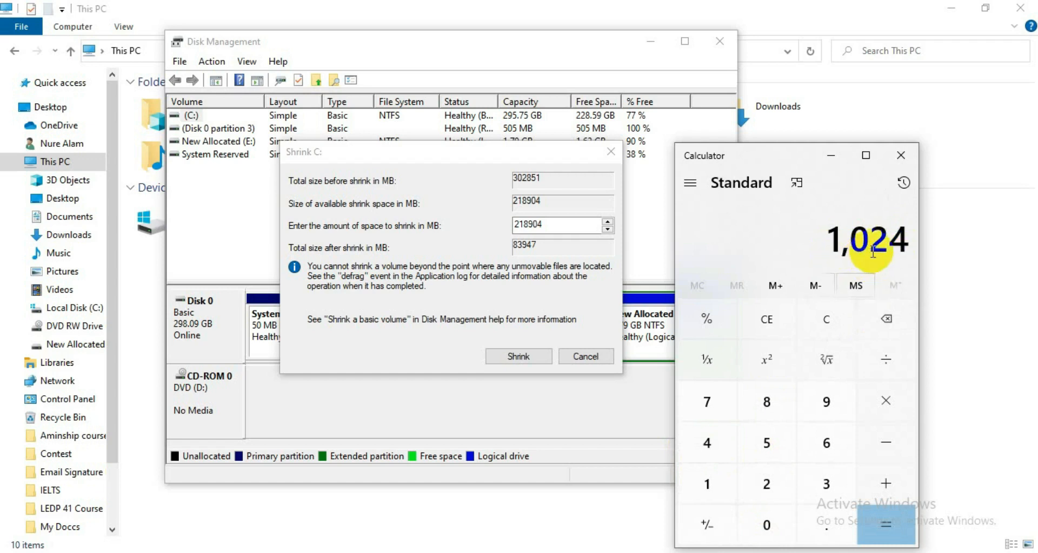
left_click(897, 401)
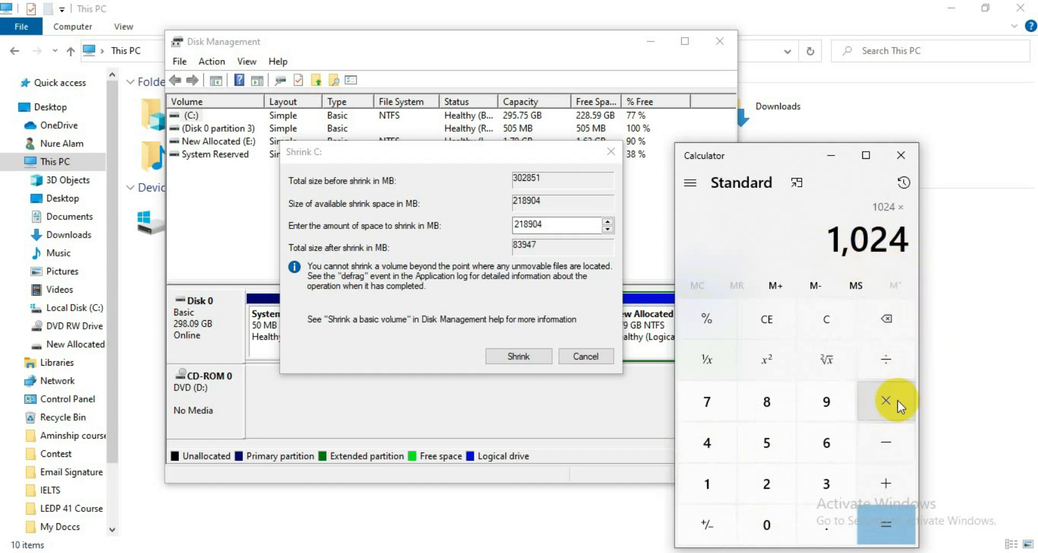
left_click(719, 484)
left_click(775, 522)
left_click(775, 522)
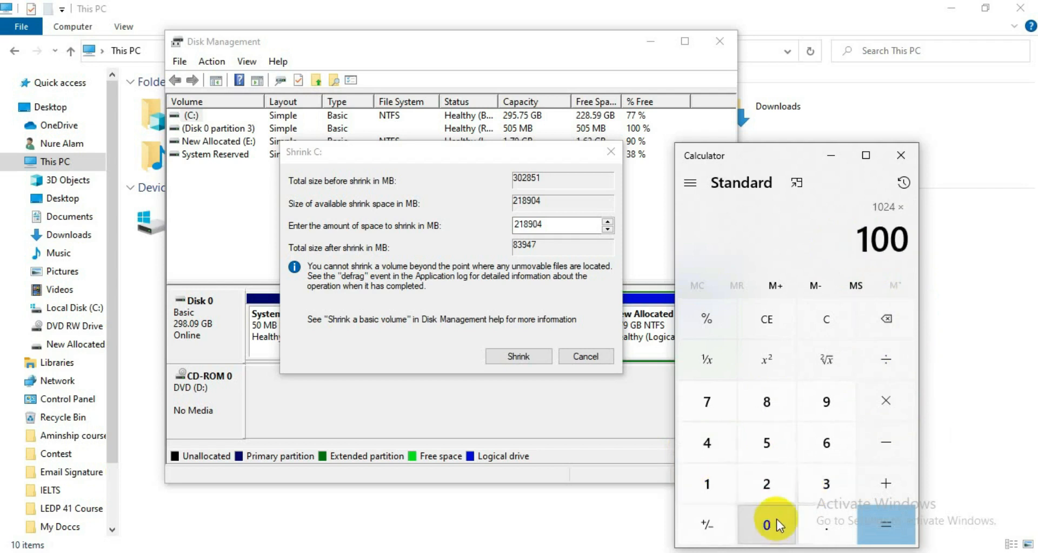
left_click(890, 529)
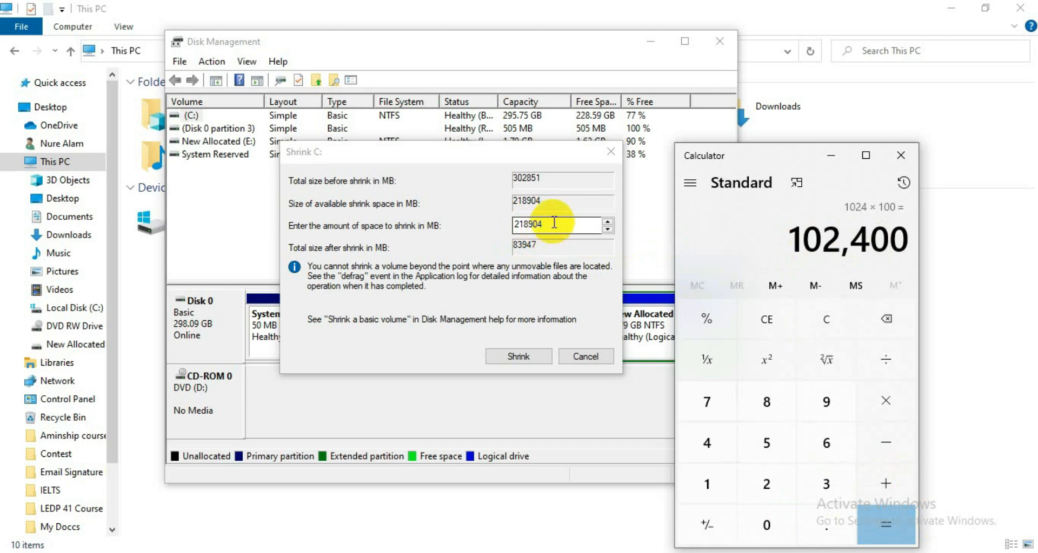
Set the amount of space to shrink to 102400 MB and shrink the C: volume.
left_click_drag(550, 229, 495, 226)
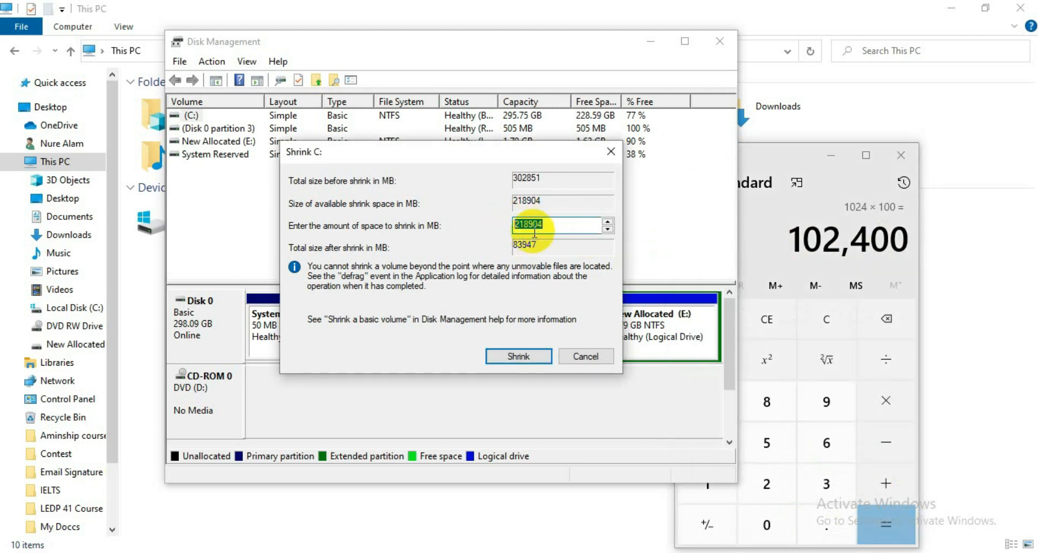
left_click(562, 229)
left_click_drag(785, 265, 837, 258)
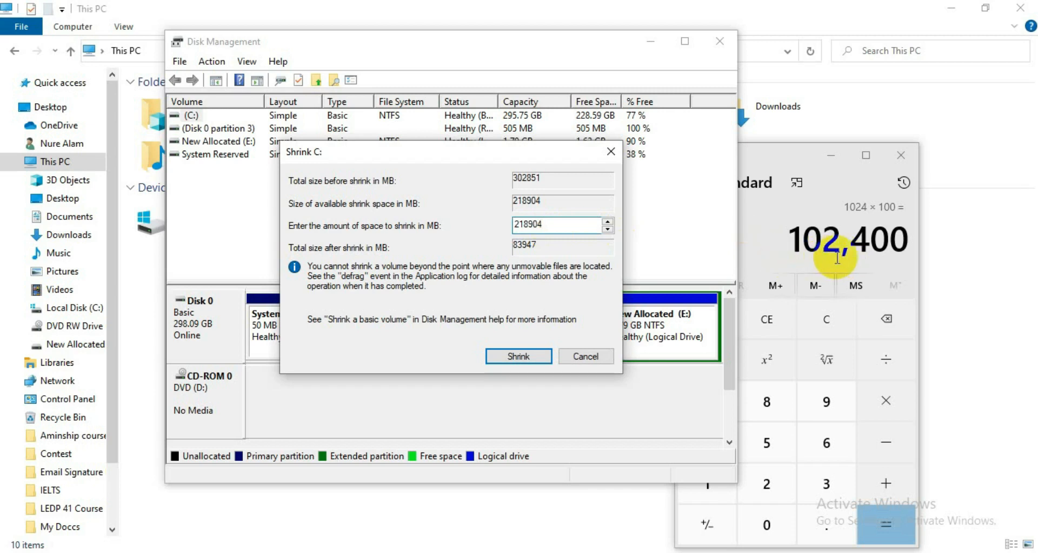
left_click(547, 227)
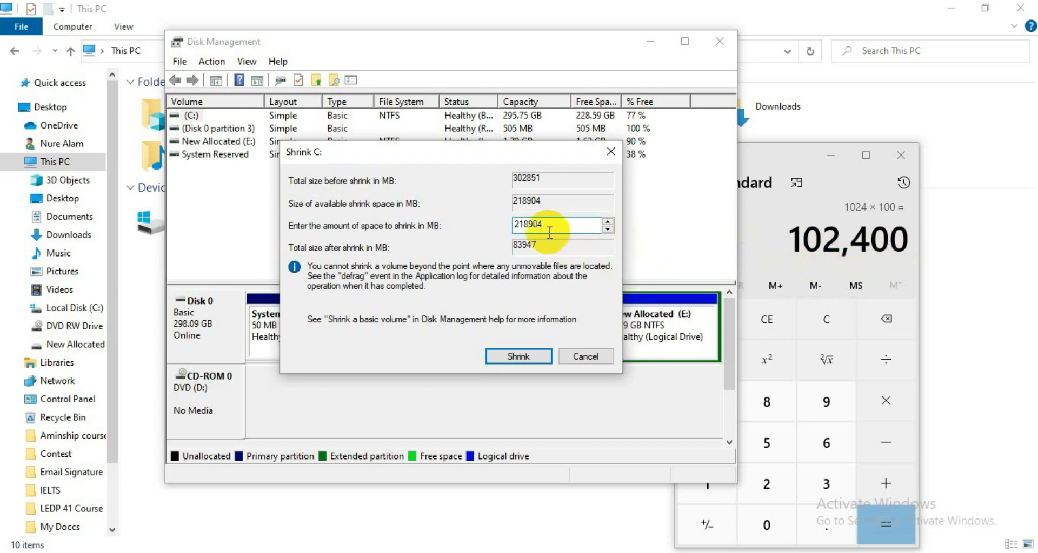
double_click(547, 227)
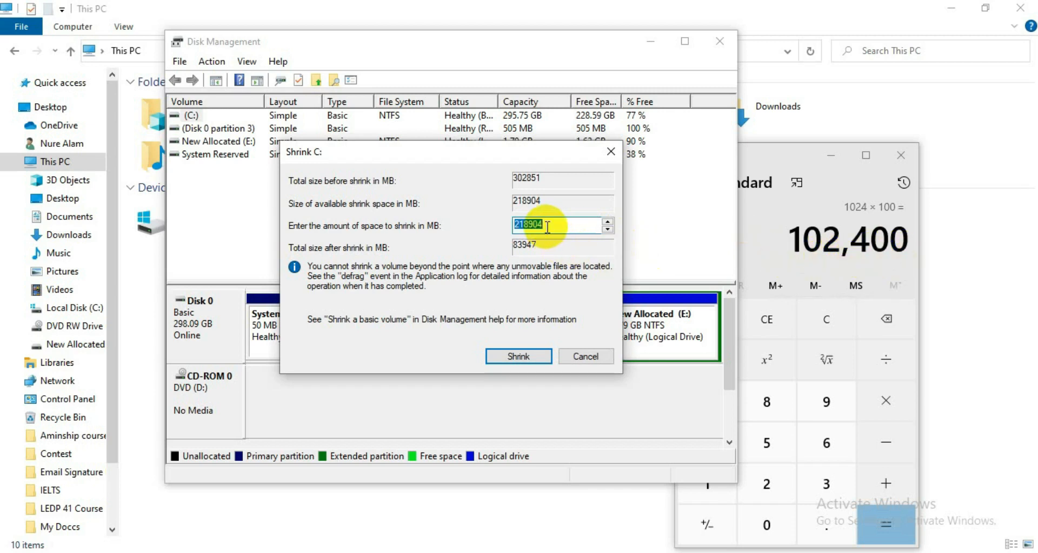
type("102400")
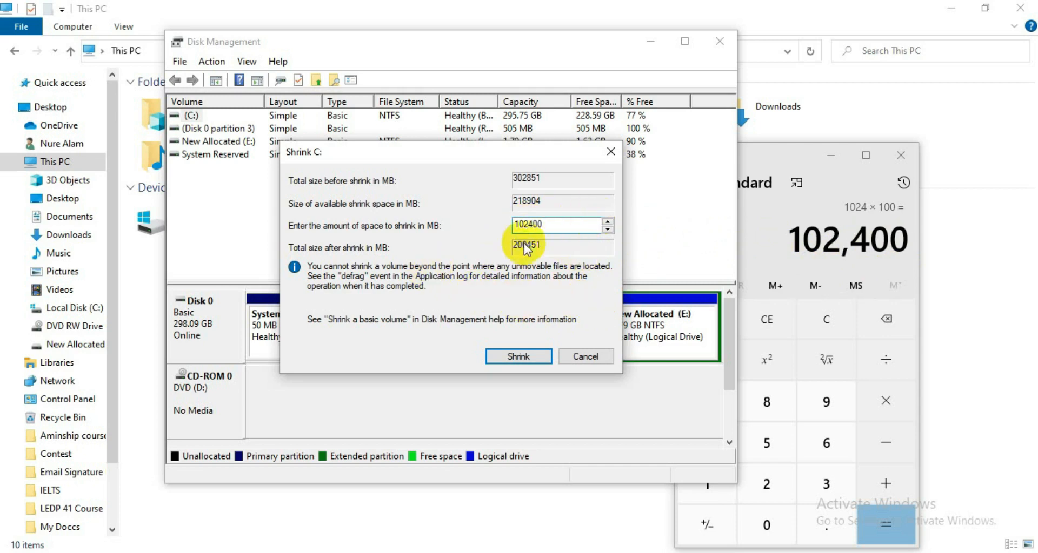
left_click(529, 358)
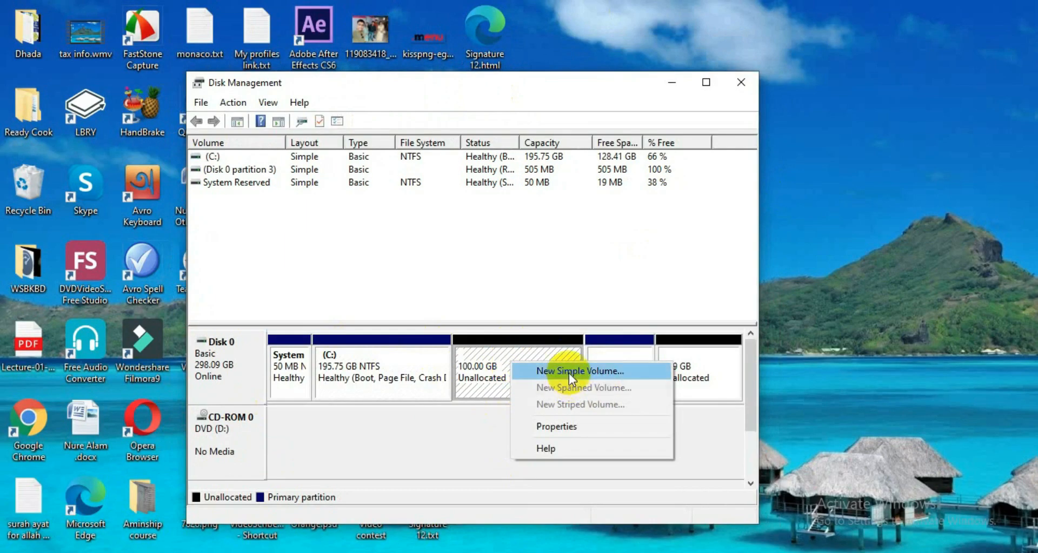
Start a new simple volume on the 100 GB unallocated space, using 102399 MB and drive letter E.
left_click(568, 376)
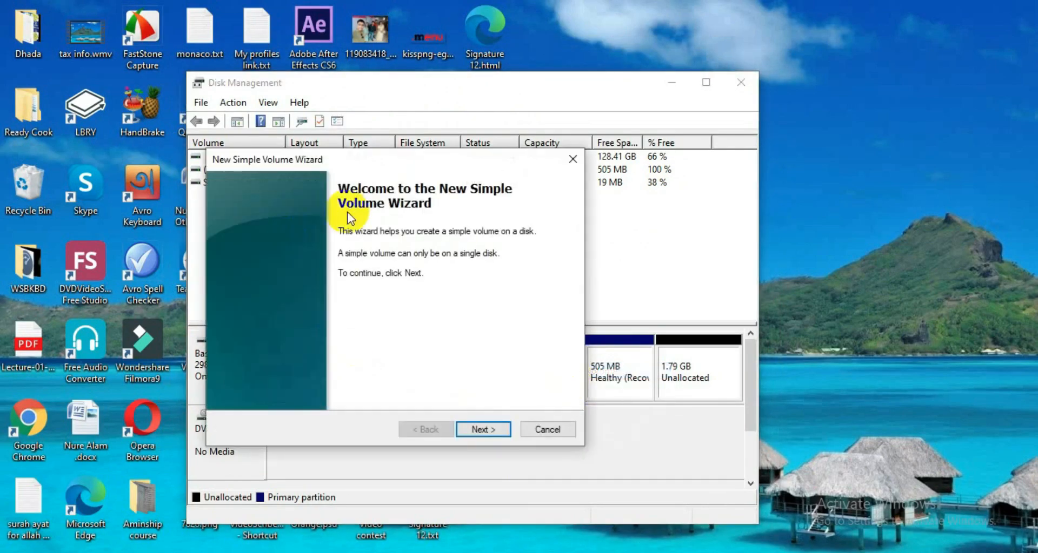
left_click(486, 430)
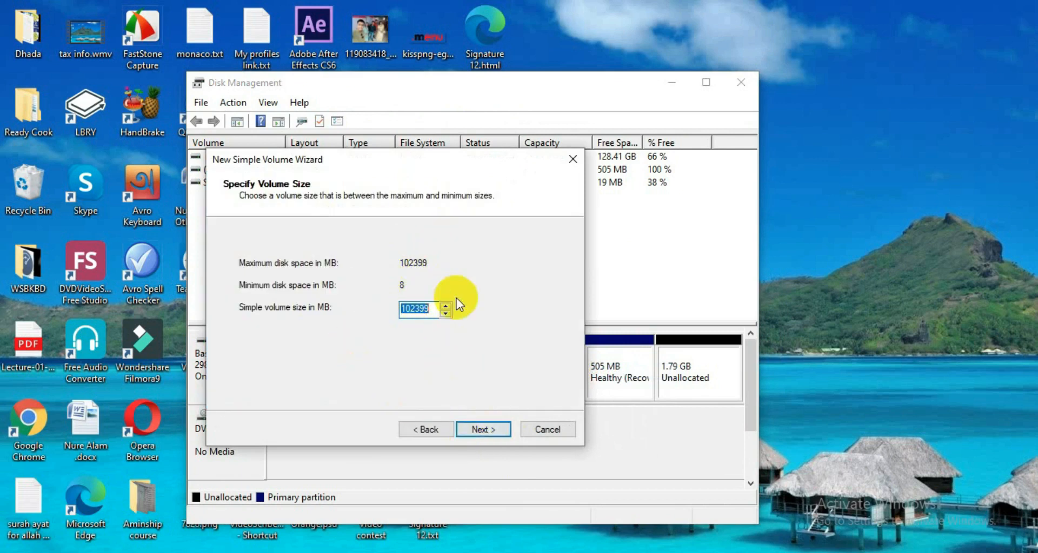
left_click(482, 430)
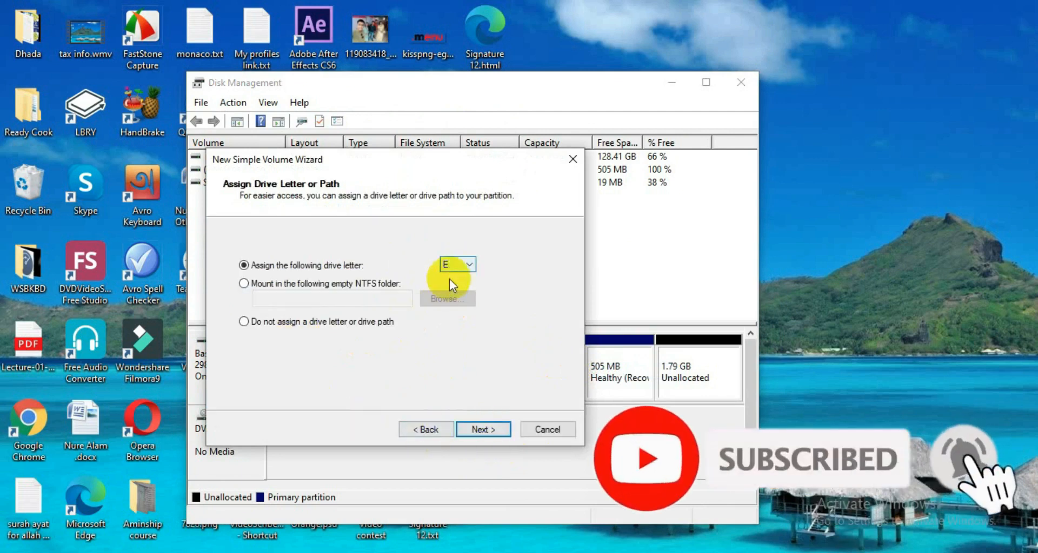
left_click(484, 431)
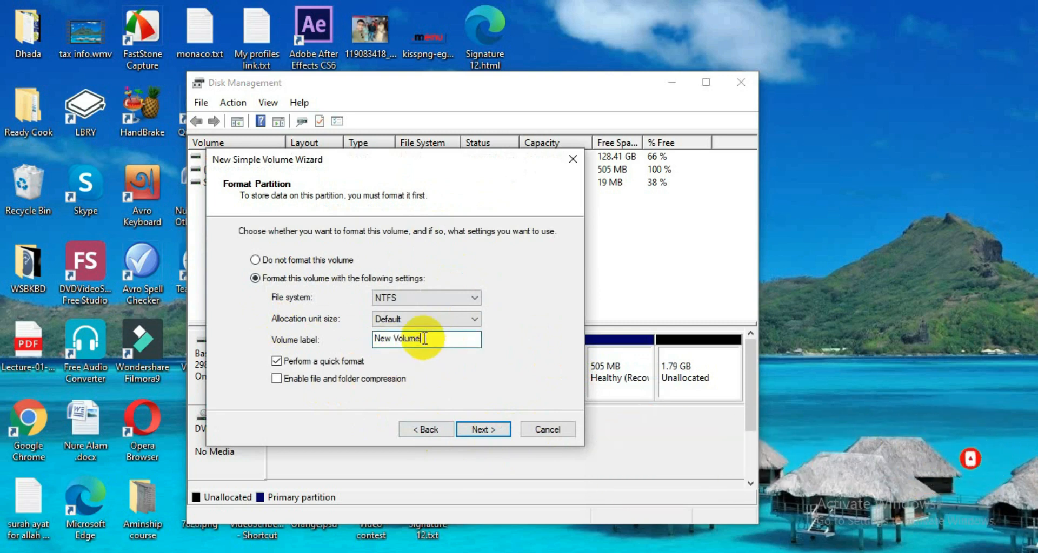
Label the new volume HDD2, keep NTFS with quick format, and finish creating it.
left_click_drag(429, 340, 382, 339)
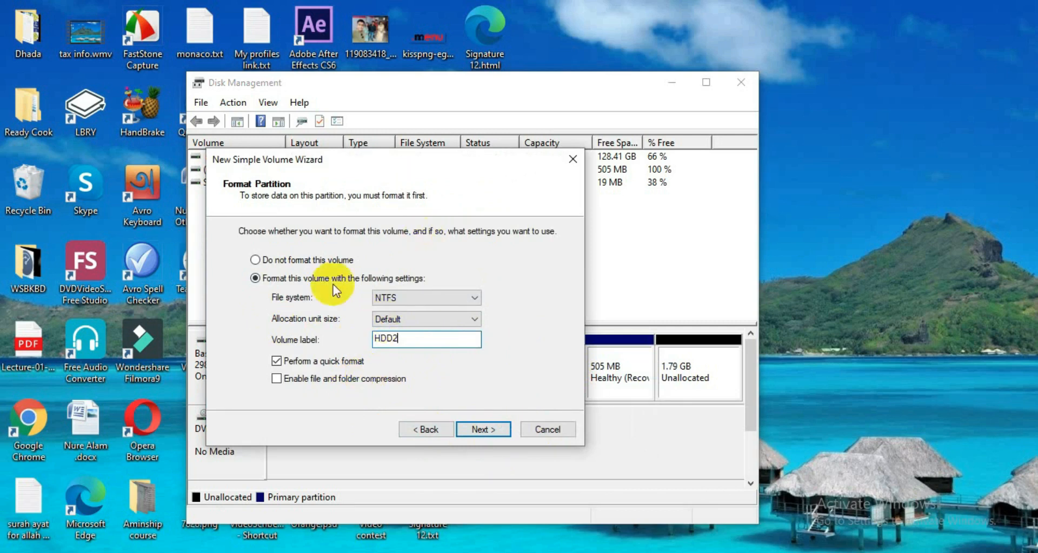
left_click(493, 430)
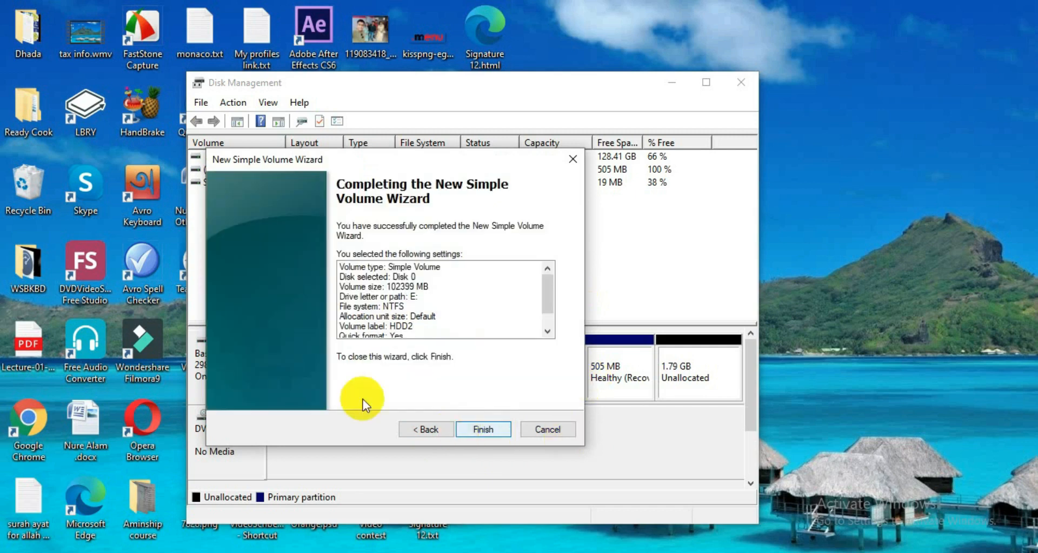
left_click_drag(551, 294, 547, 270)
left_click(494, 430)
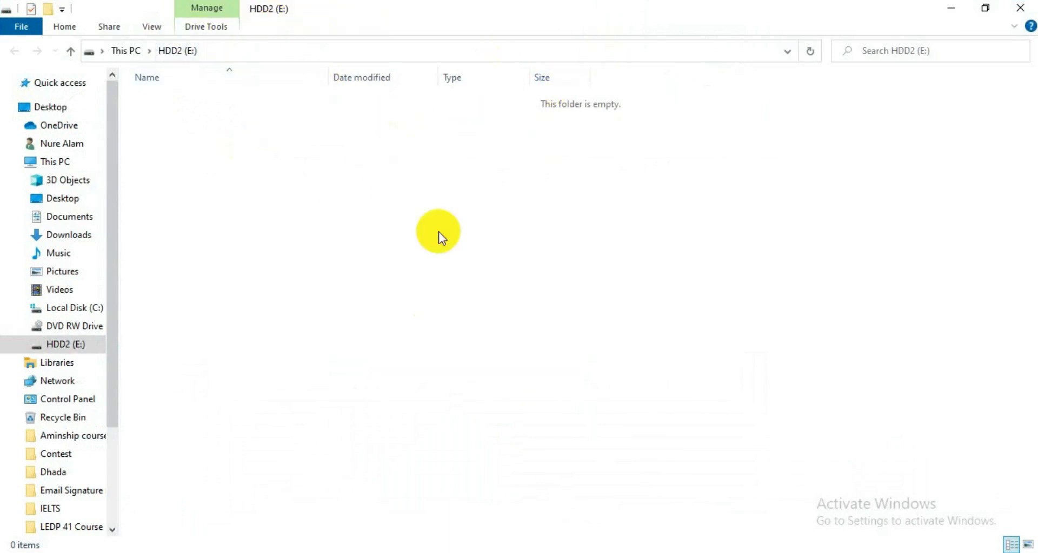
Close the new drive's folder window and Disk Management, and refresh the desktop.
left_click(1023, 13)
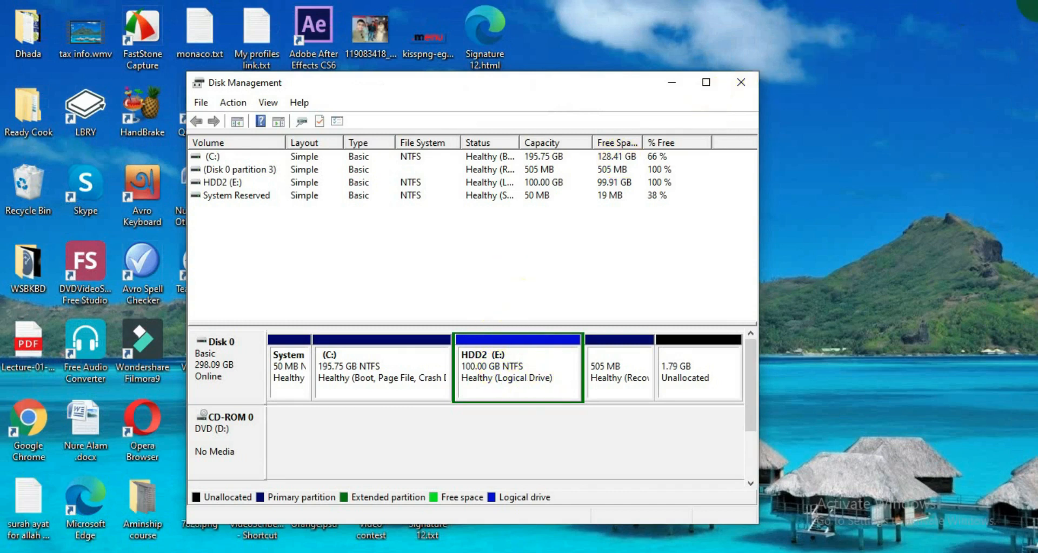
left_click(746, 92)
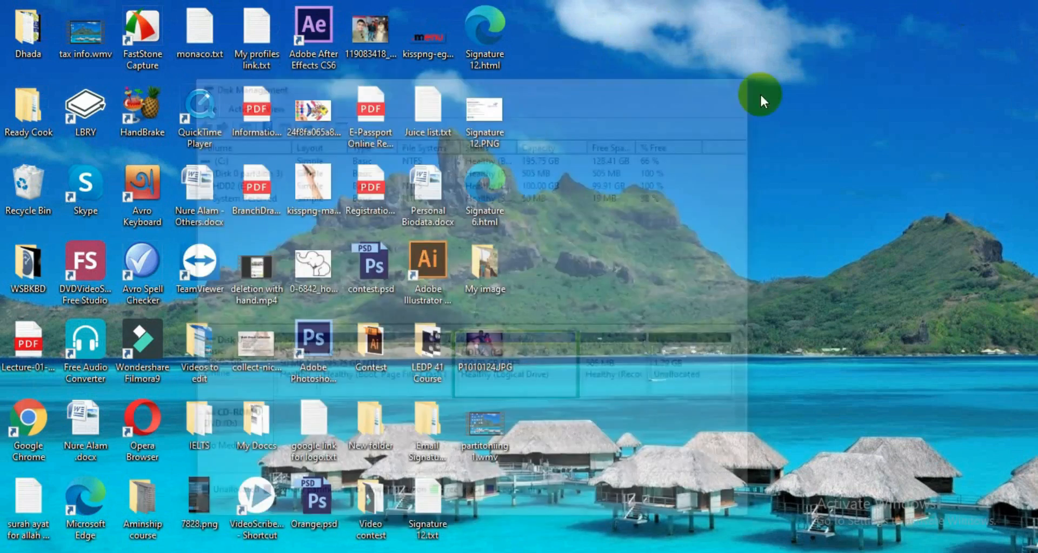
right_click(597, 132)
left_click(640, 180)
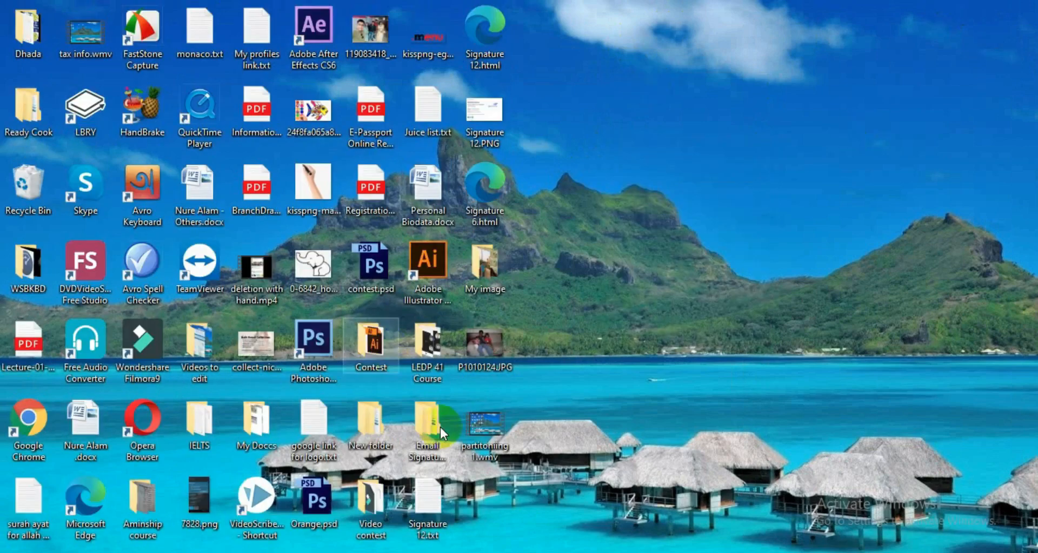
Open This PC, refresh it, and check the total and free space of the C: and HDD2 (E:) drives.
left_click(494, 552)
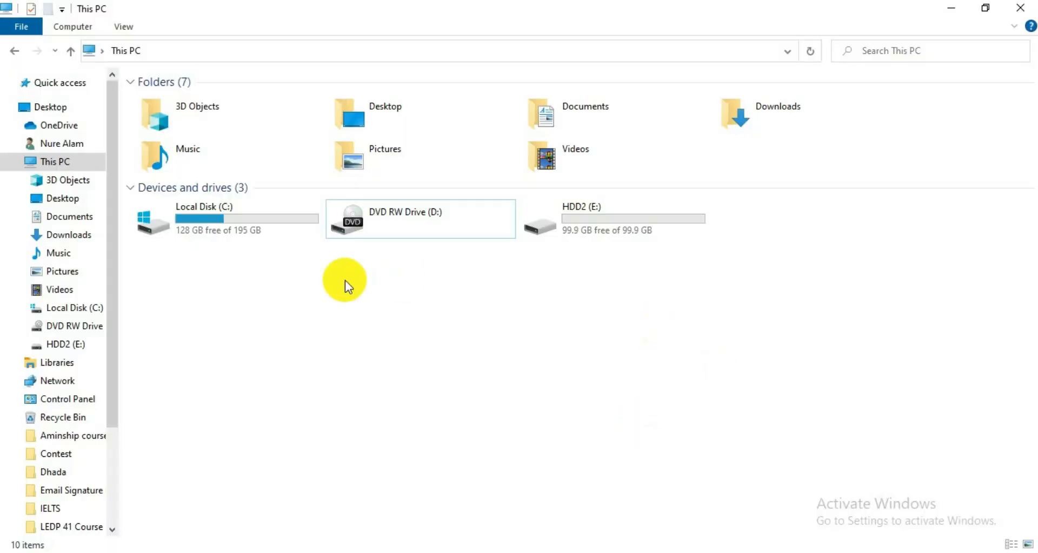
right_click(458, 299)
left_click(503, 358)
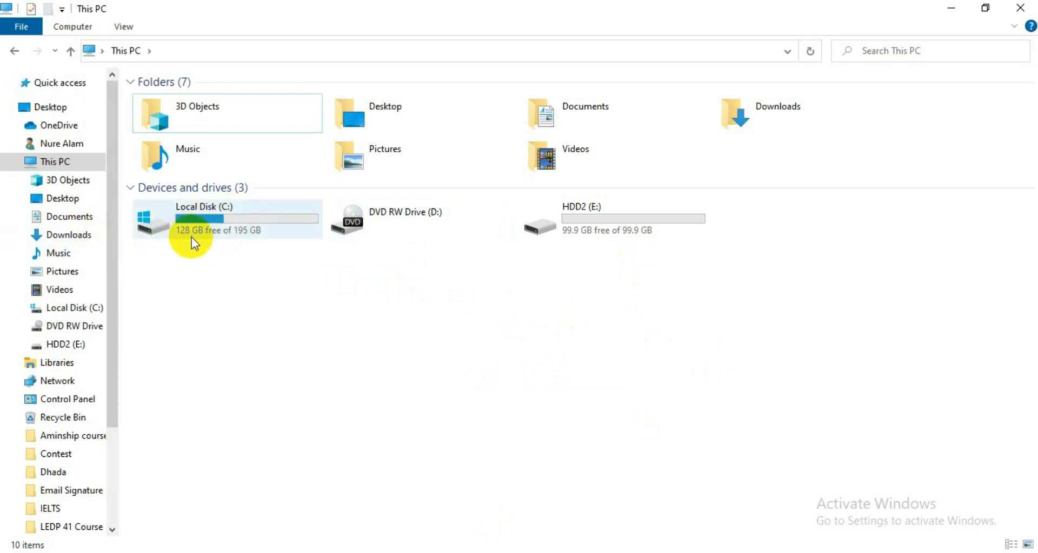
mouse_move(211, 236)
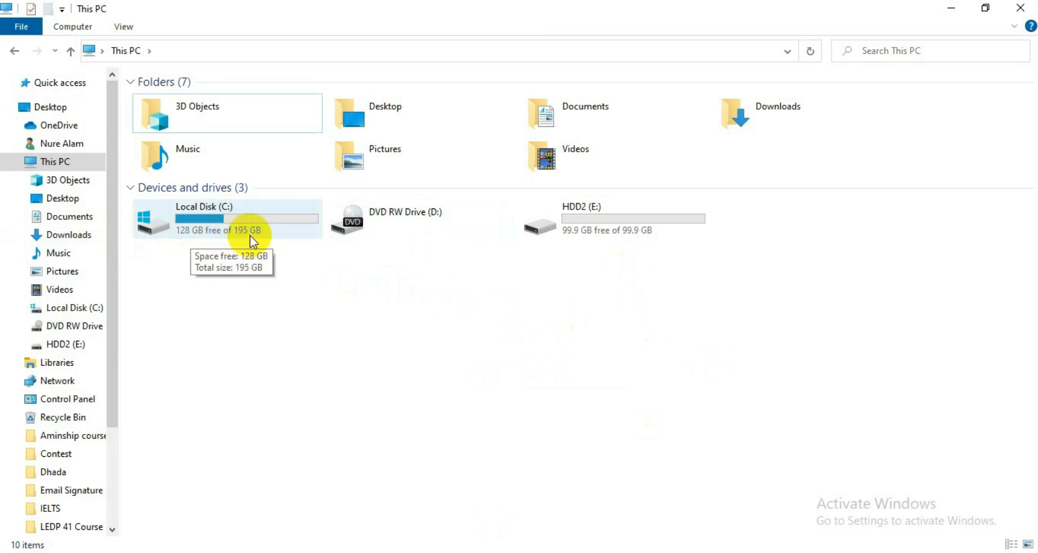
mouse_move(583, 233)
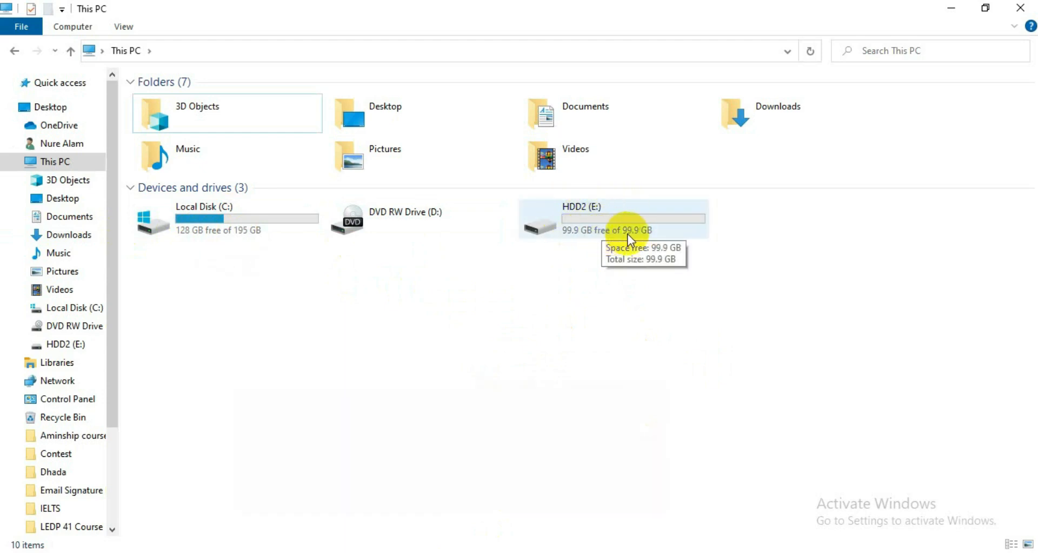
Open the HDD2 (E:) drive to inspect its contents and return to This PC.
left_click(589, 232)
double_click(600, 222)
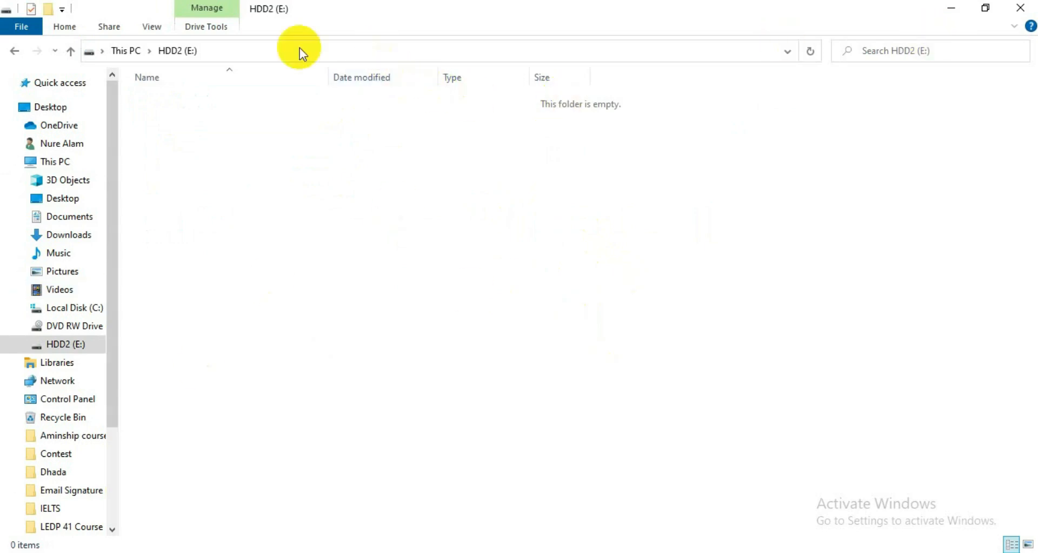
left_click(50, 162)
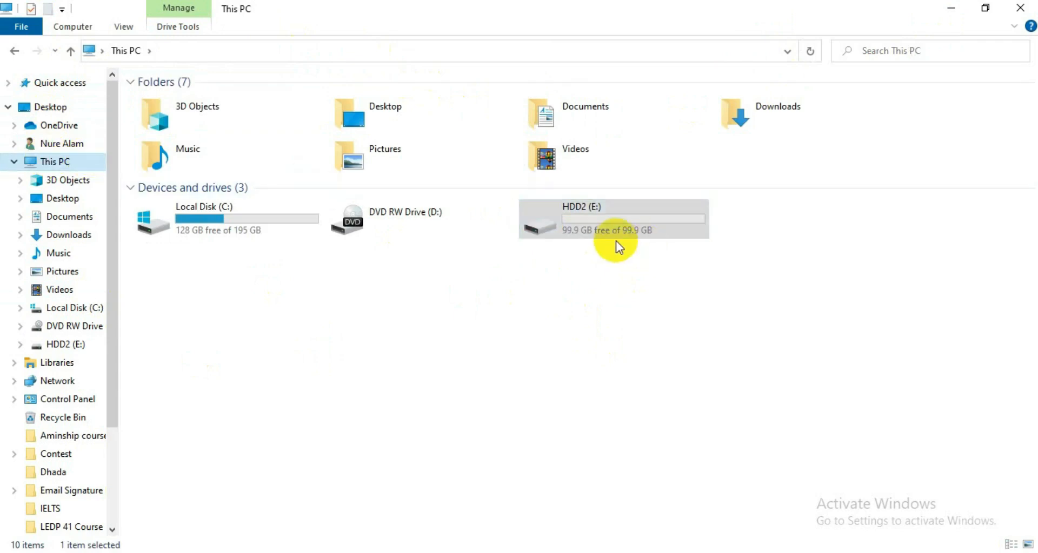